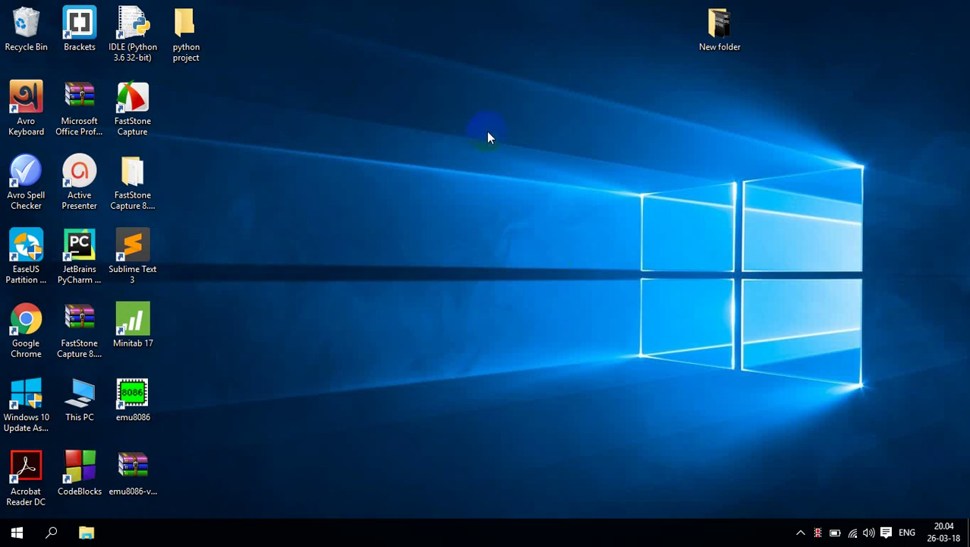
# Browse to E:\SPSS 18\Setup and bring up the PASW Statistics 18 installer's context menu
pyautogui.click(85, 533)
pyautogui.scroll(-2, 193, 304)
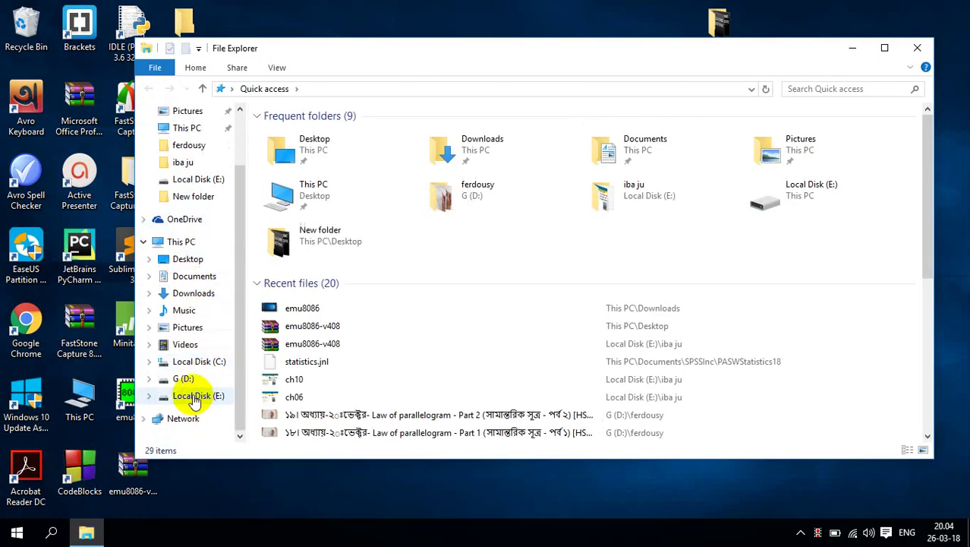
pyautogui.click(194, 398)
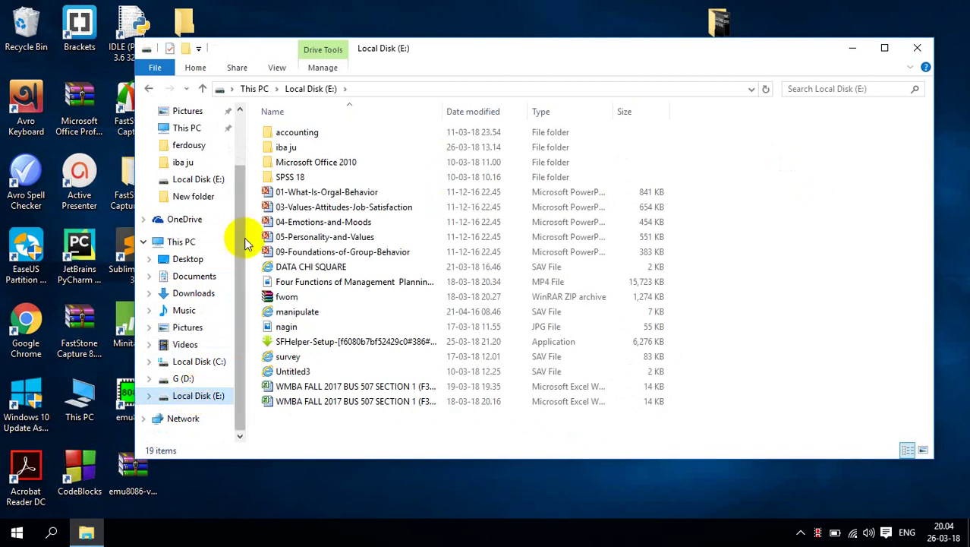
pyautogui.rightClick(300, 177)
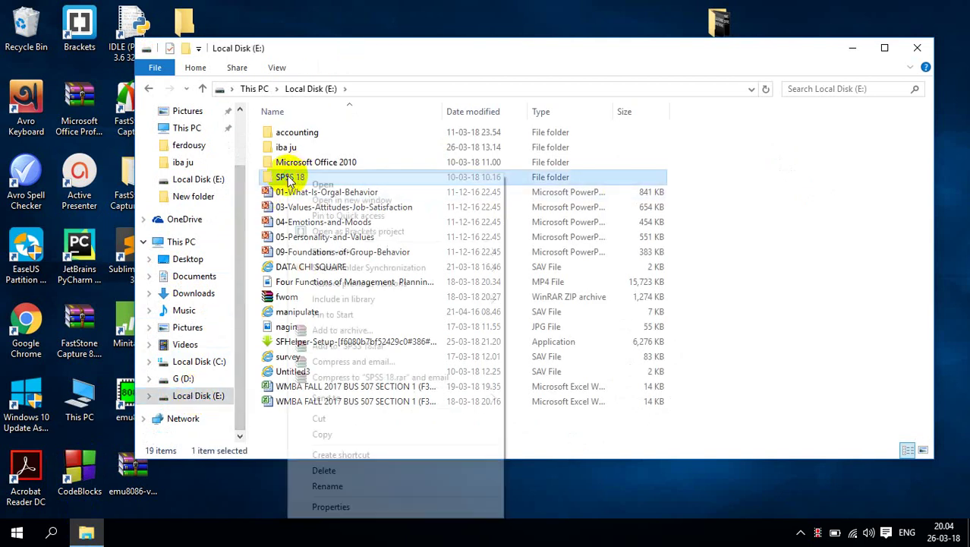
pyautogui.click(318, 190)
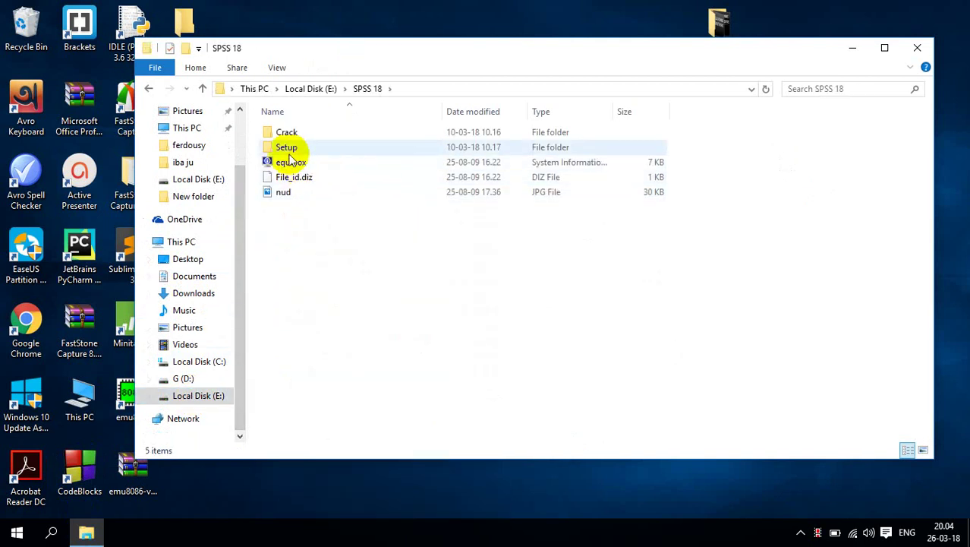
pyautogui.rightClick(284, 151)
pyautogui.click(316, 159)
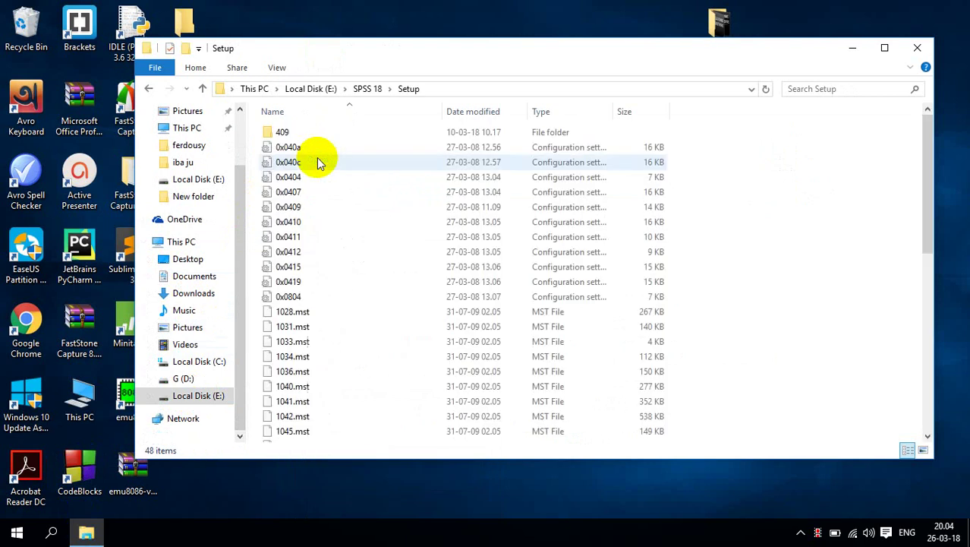
pyautogui.scroll(-4, 319, 197)
pyautogui.scroll(-5, 321, 209)
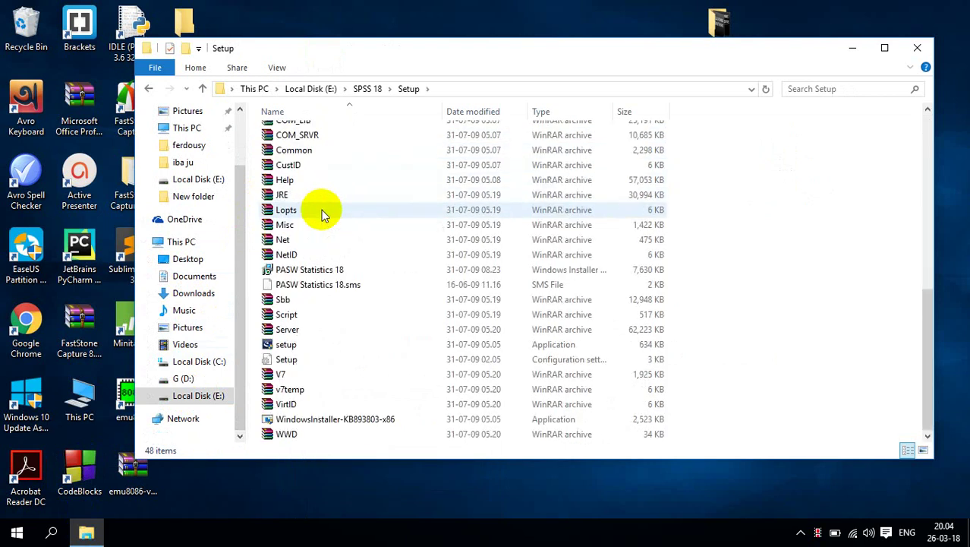
pyautogui.rightClick(303, 273)
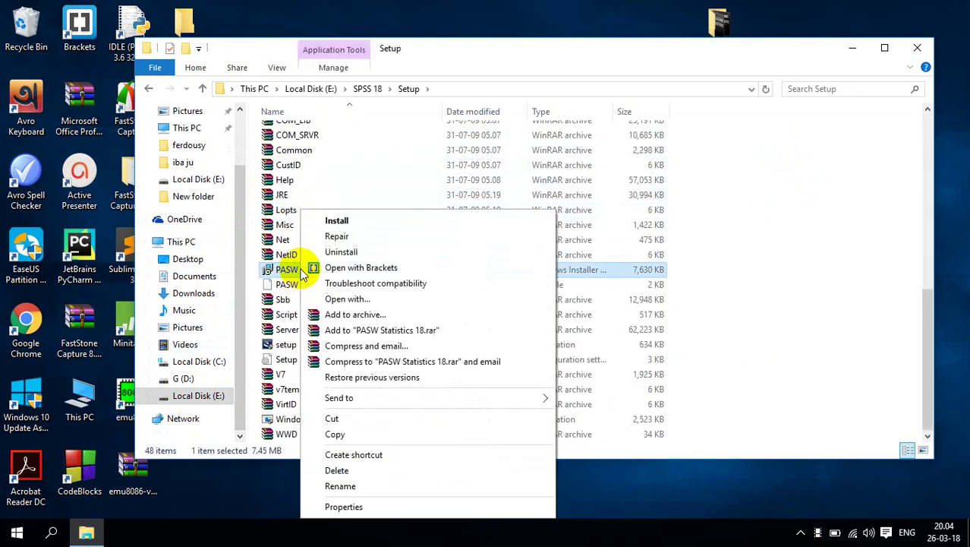
# Start installing PASW Statistics 18 with a single user license and accept the licence terms
pyautogui.click(330, 220)
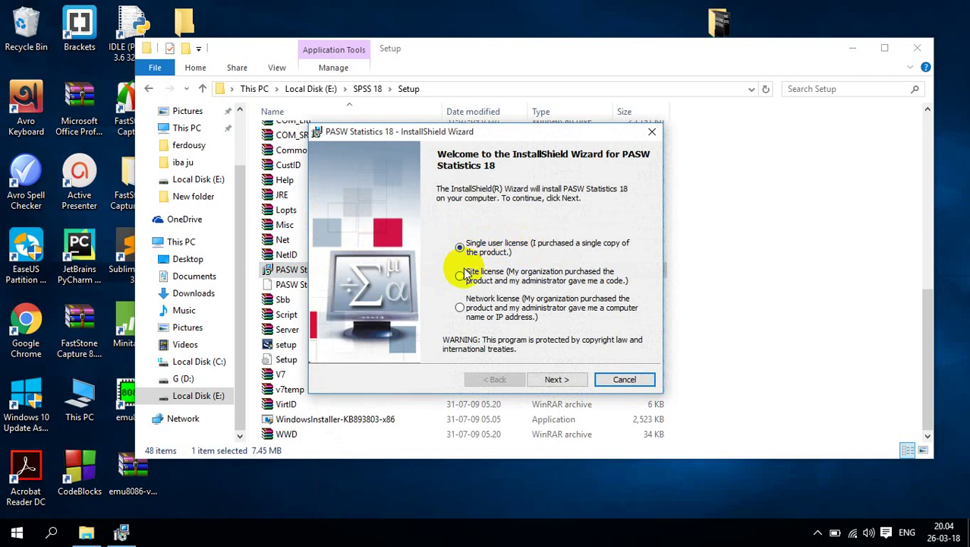
pyautogui.click(556, 381)
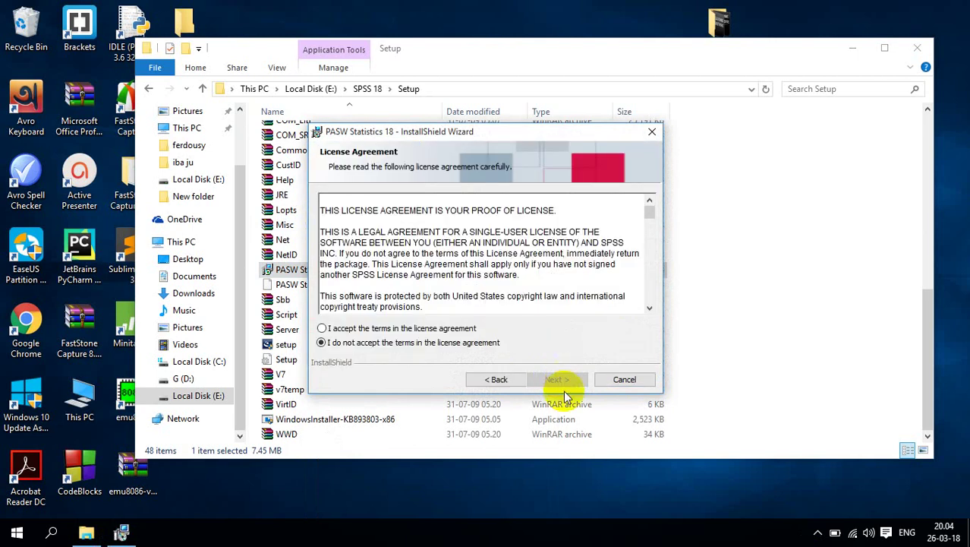
pyautogui.click(322, 329)
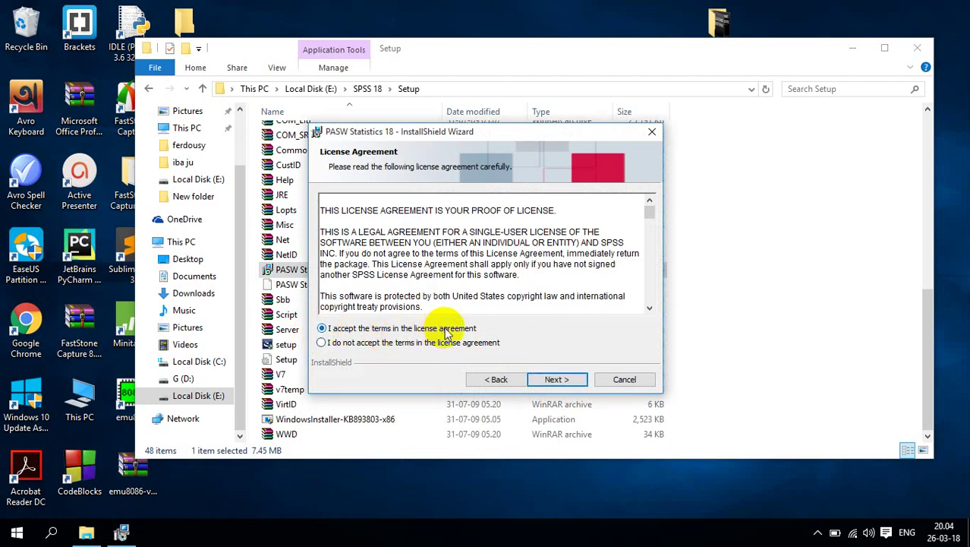
# Keep the default readme, customer details and destination folder through to Ready to Install
pyautogui.click(556, 379)
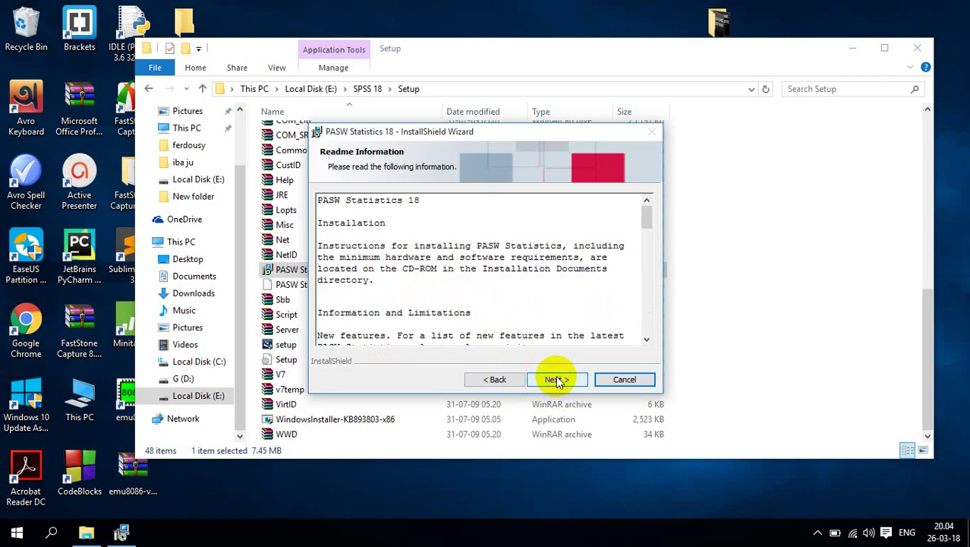
pyautogui.click(556, 380)
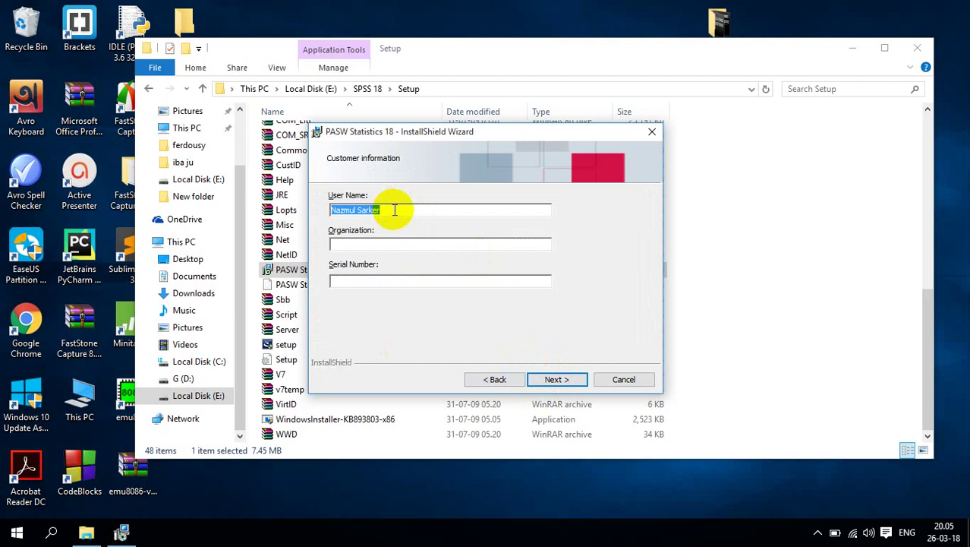
pyautogui.click(554, 372)
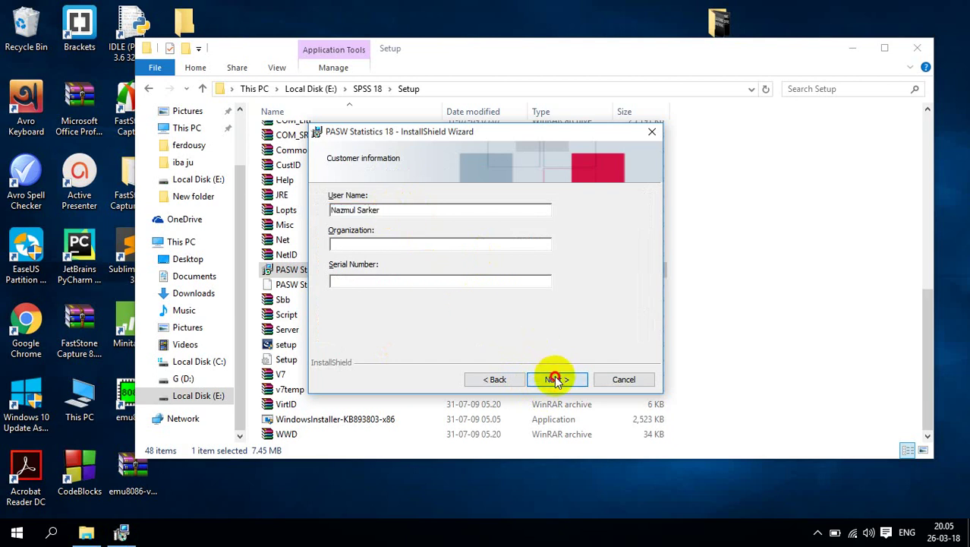
pyautogui.click(553, 381)
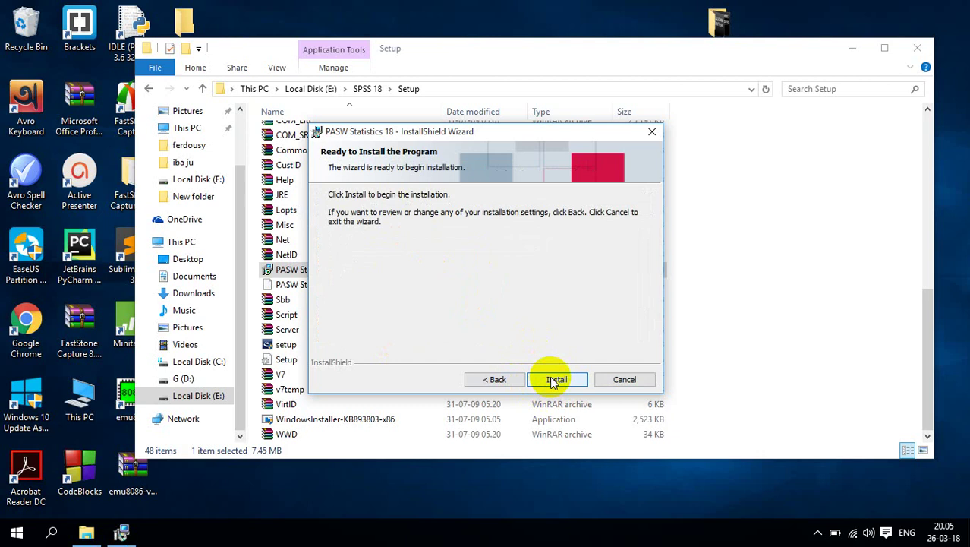
# Install PASW Statistics 18, opt out of registering with spss.com, and close the finished wizard
pyautogui.click(557, 379)
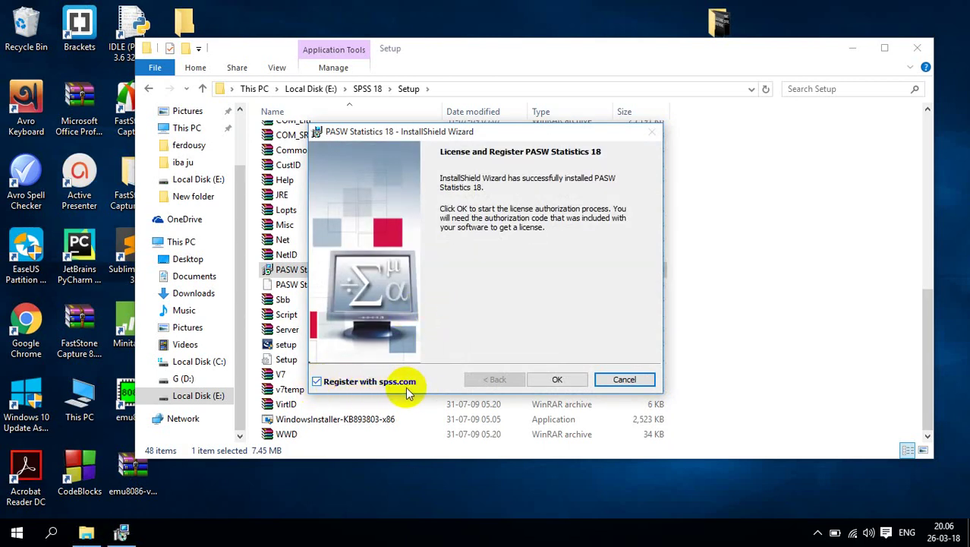
pyautogui.click(317, 382)
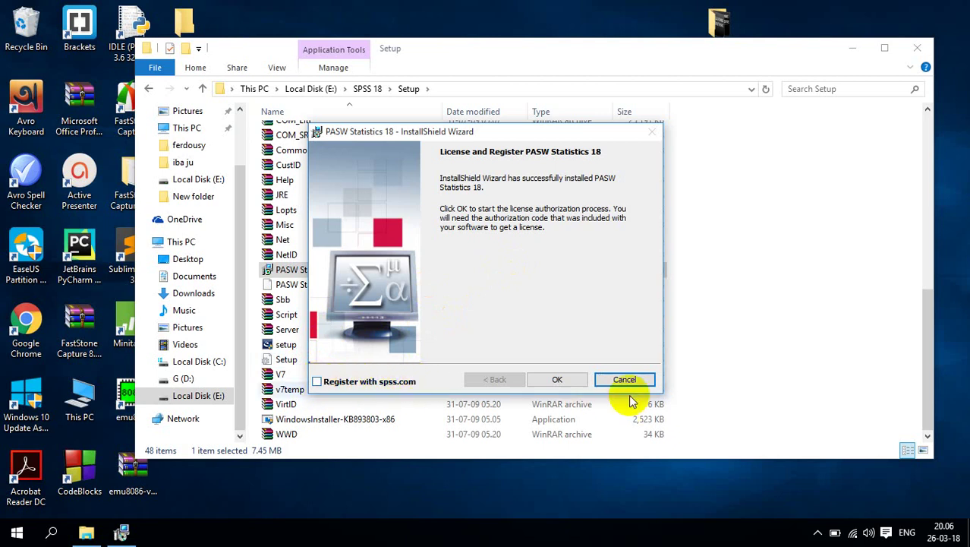
pyautogui.click(559, 380)
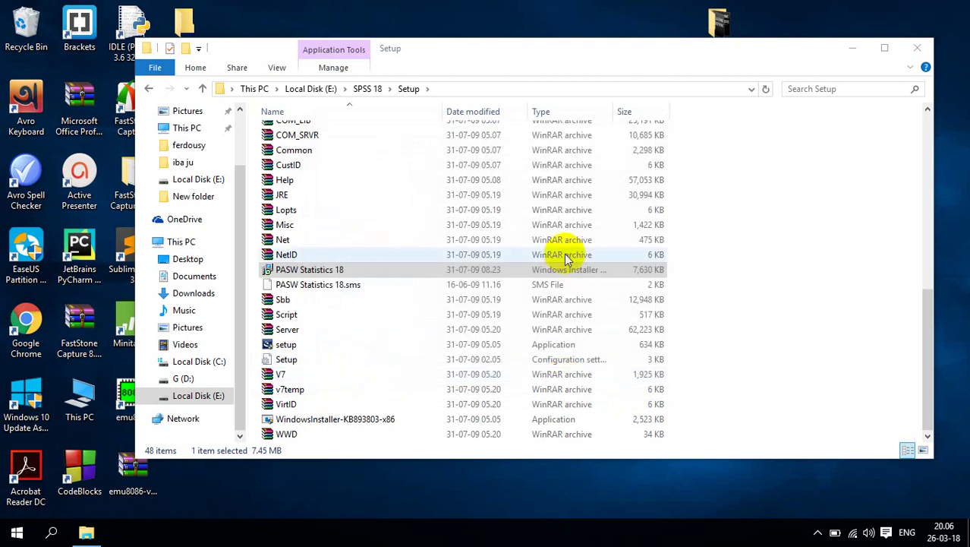
# Select all five files in the SPSS 18 Crack folder, then show Local Disk (C:)
pyautogui.scroll(9, 533, 297)
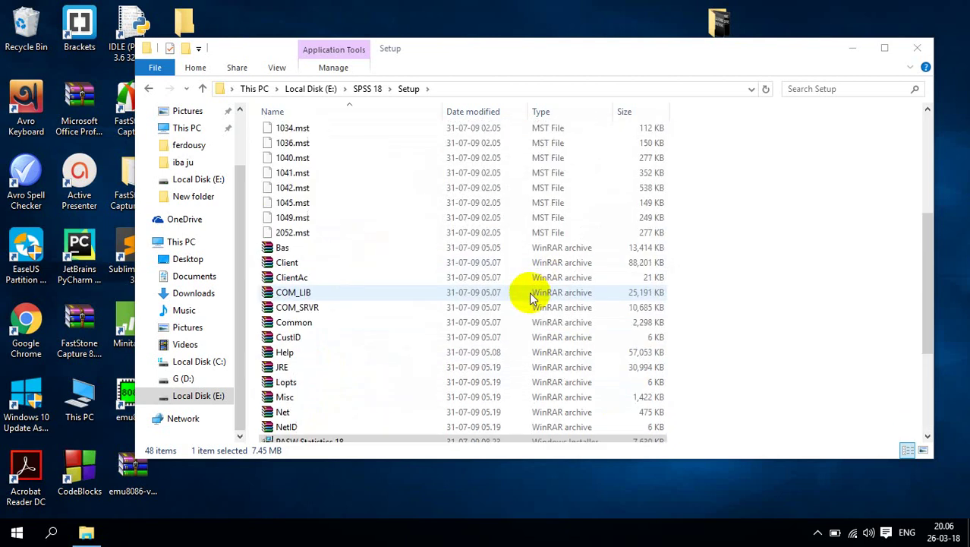
pyautogui.click(149, 88)
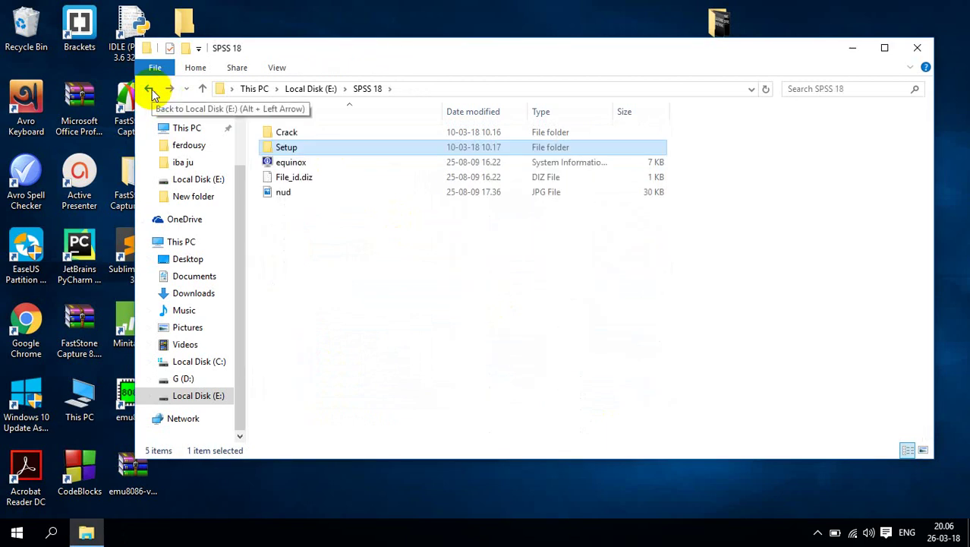
pyautogui.click(284, 134)
pyautogui.rightClick(284, 134)
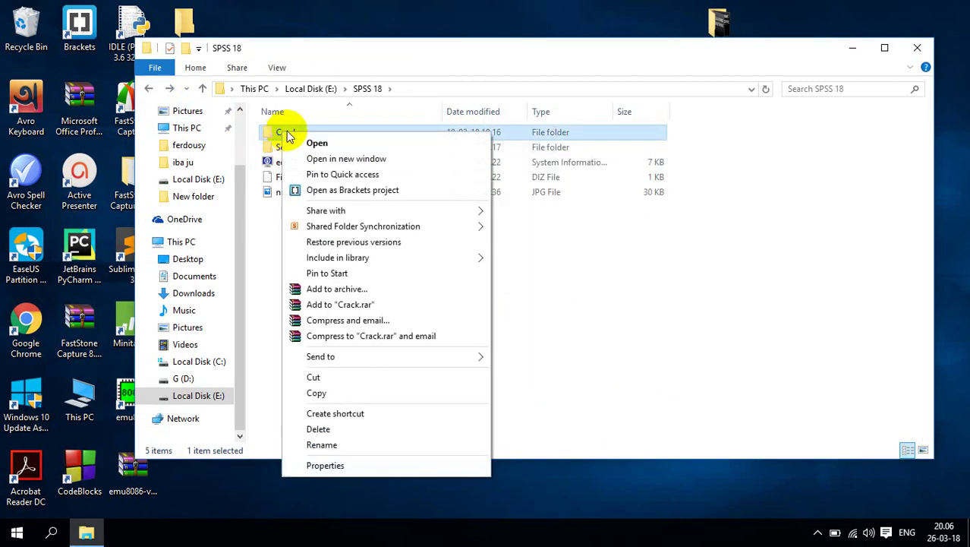
pyautogui.click(316, 144)
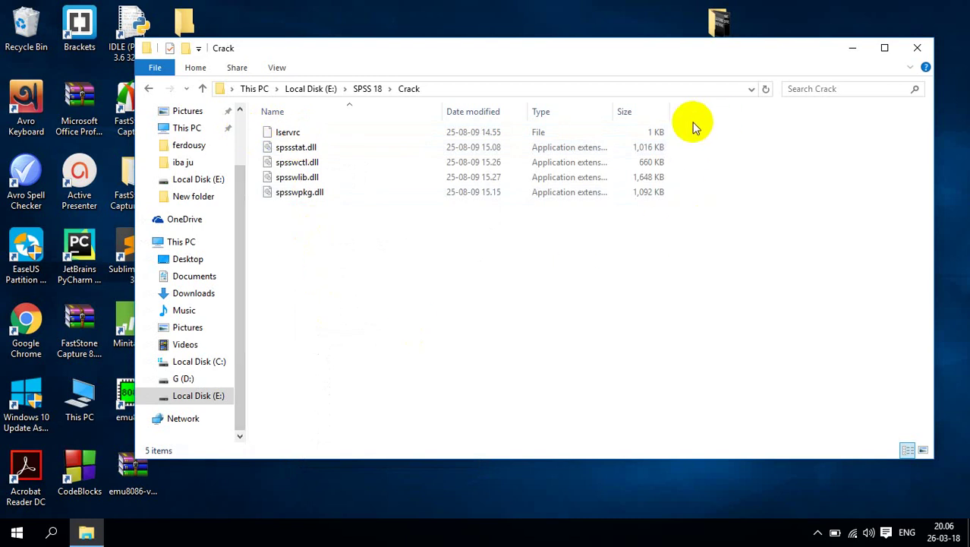
pyautogui.moveTo(693, 125); pyautogui.dragTo(251, 216)
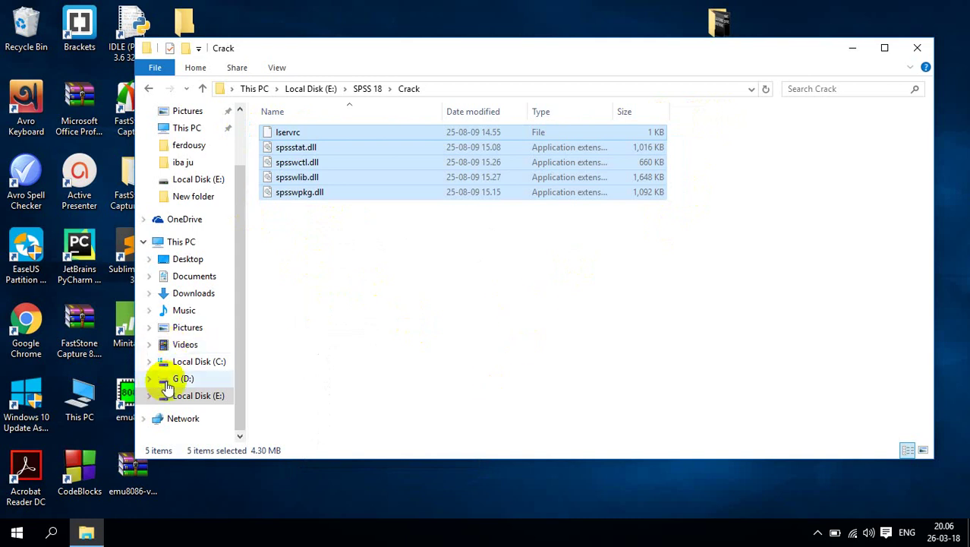
pyautogui.click(192, 363)
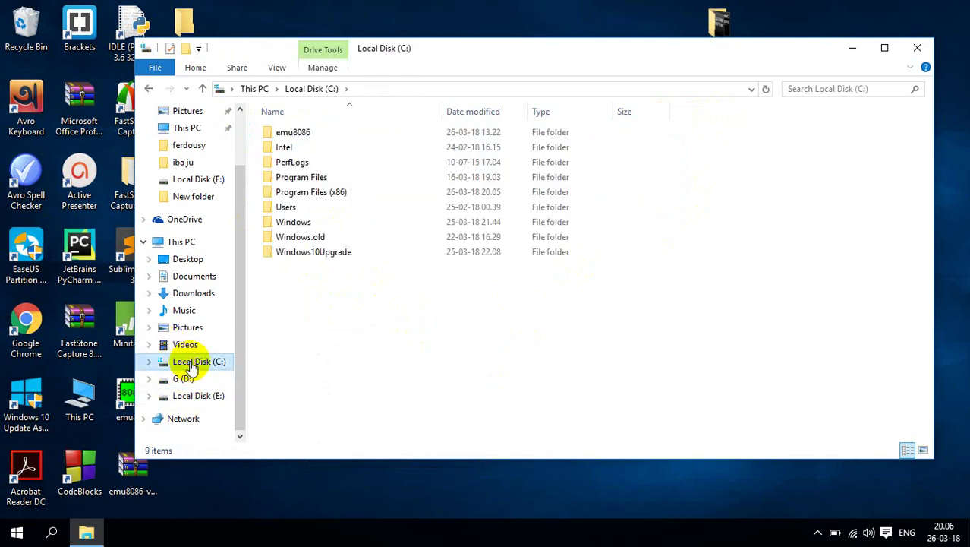
# Navigate to C:\Program Files (x86)\SPSSInc\PASWStatistics18
pyautogui.rightClick(301, 195)
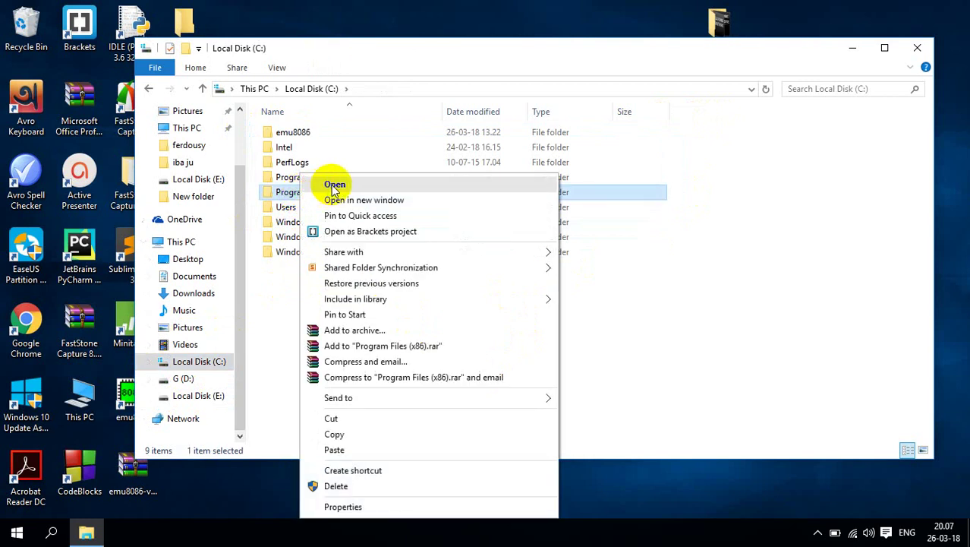
pyautogui.click(334, 185)
pyautogui.scroll(-2, 351, 226)
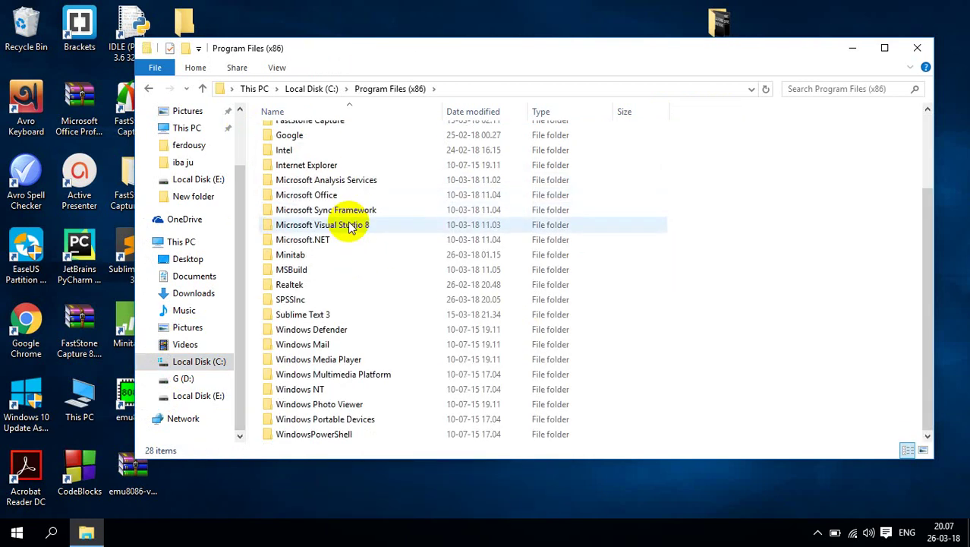
pyautogui.rightClick(282, 302)
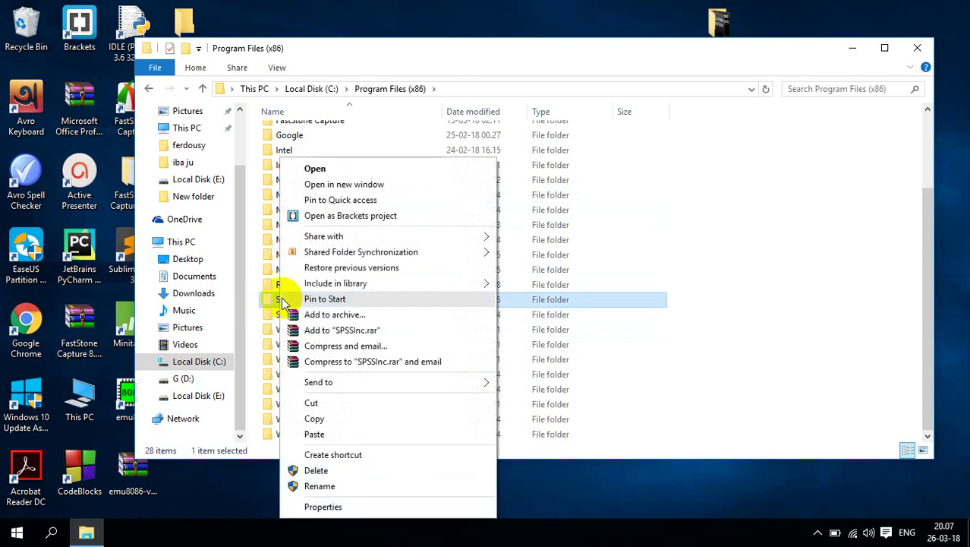
pyautogui.click(320, 168)
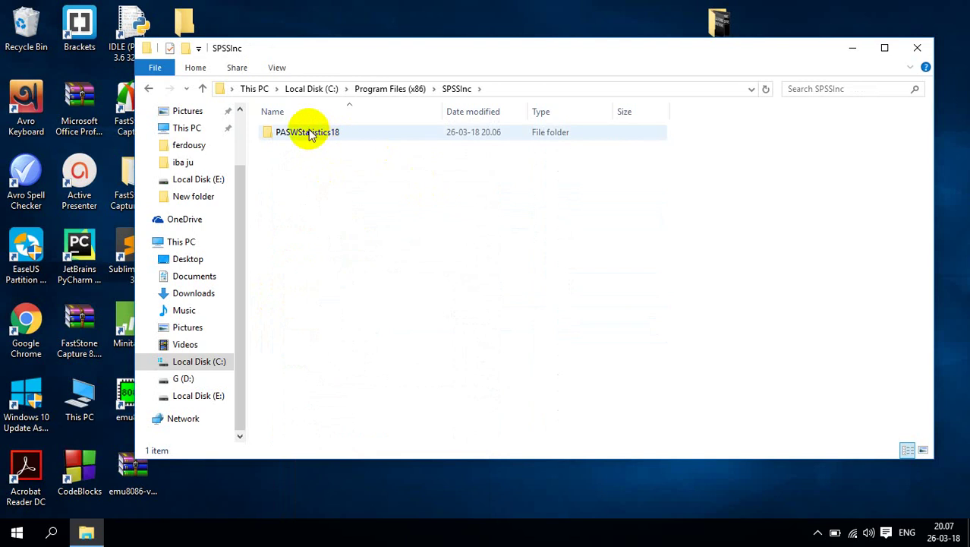
pyautogui.rightClick(310, 132)
pyautogui.click(343, 142)
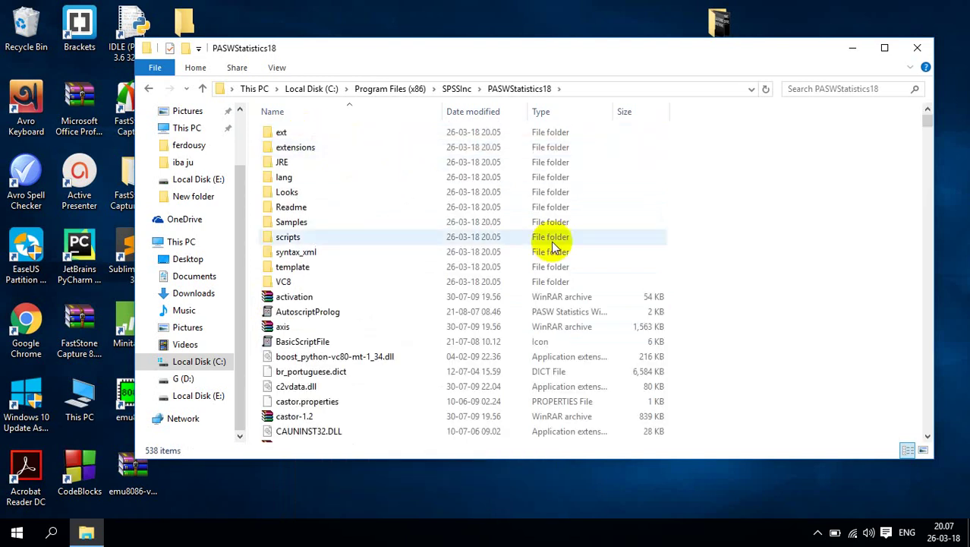
pyautogui.scroll(-9, 551, 242)
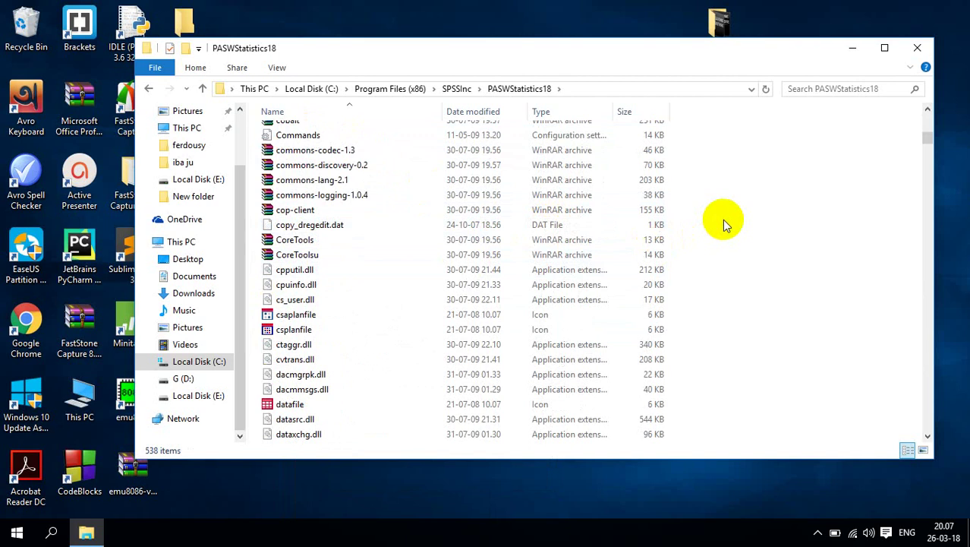
# Paste the five crack files there, replacing existing files with administrator permission
pyautogui.rightClick(722, 190)
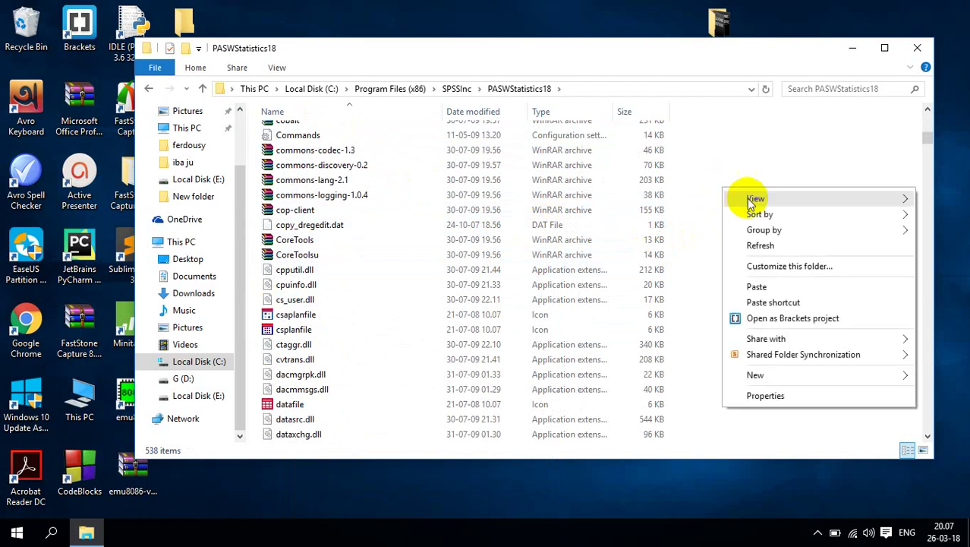
pyautogui.click(756, 286)
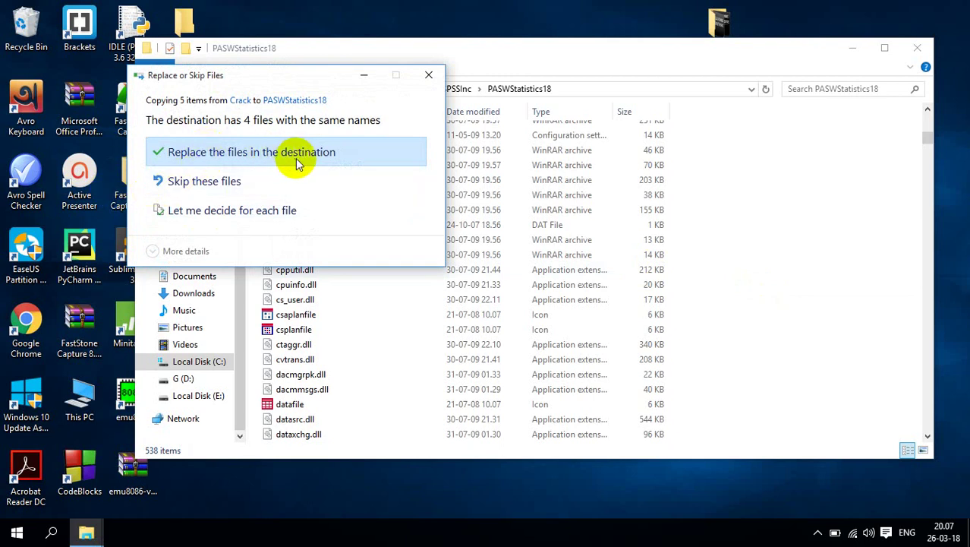
pyautogui.click(251, 156)
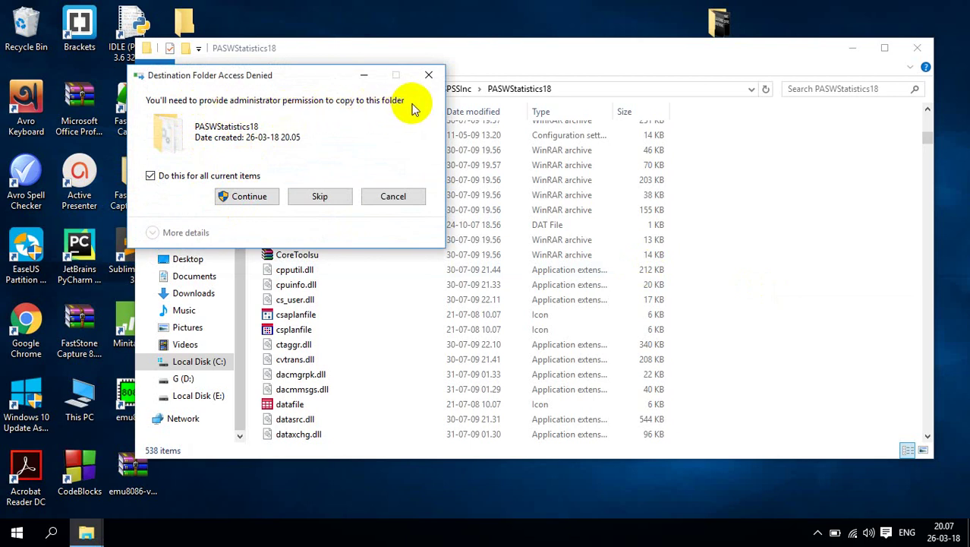
pyautogui.click(251, 197)
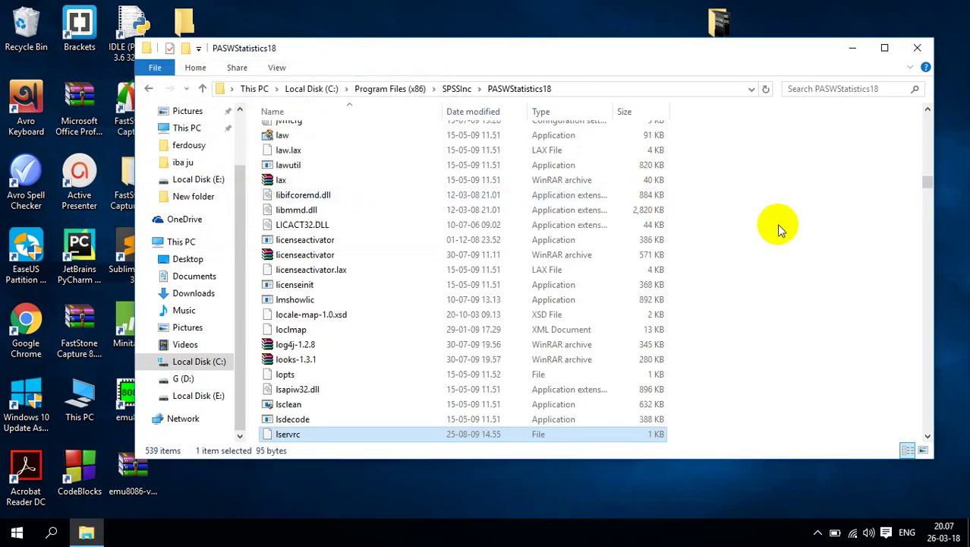
pyautogui.scroll(-15, 776, 224)
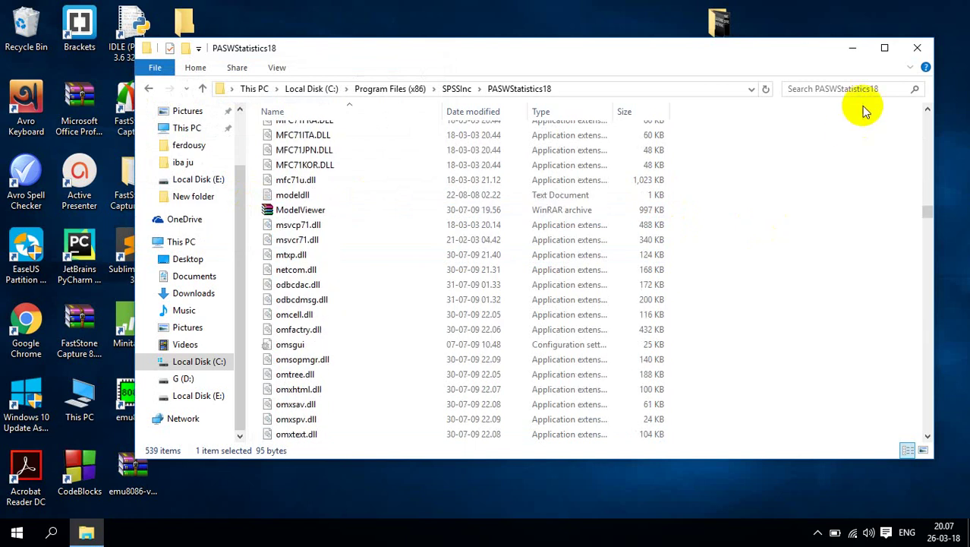
# Close File Explorer and launch PASW Statistics 18 from the Start menu's SPSS Inc group
pyautogui.click(917, 48)
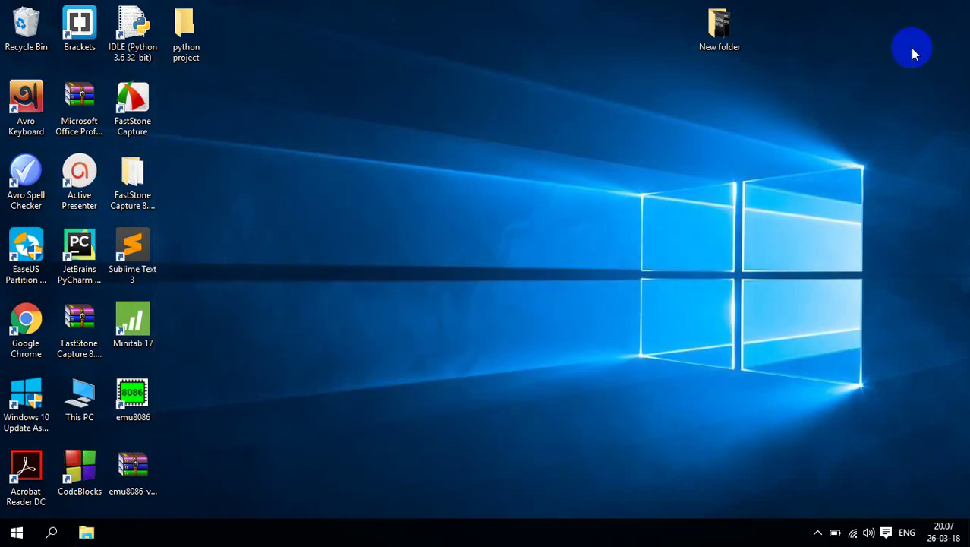
pyautogui.click(15, 531)
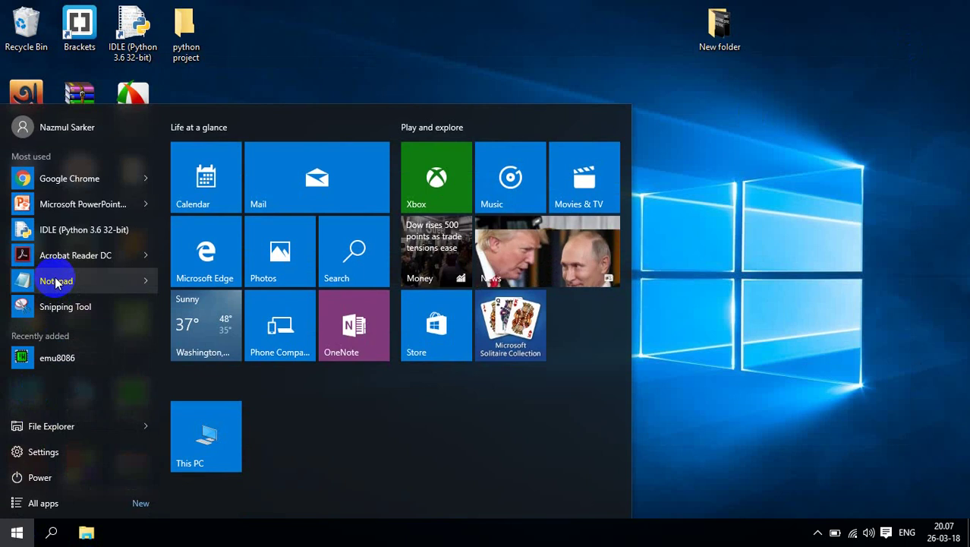
pyautogui.click(133, 498)
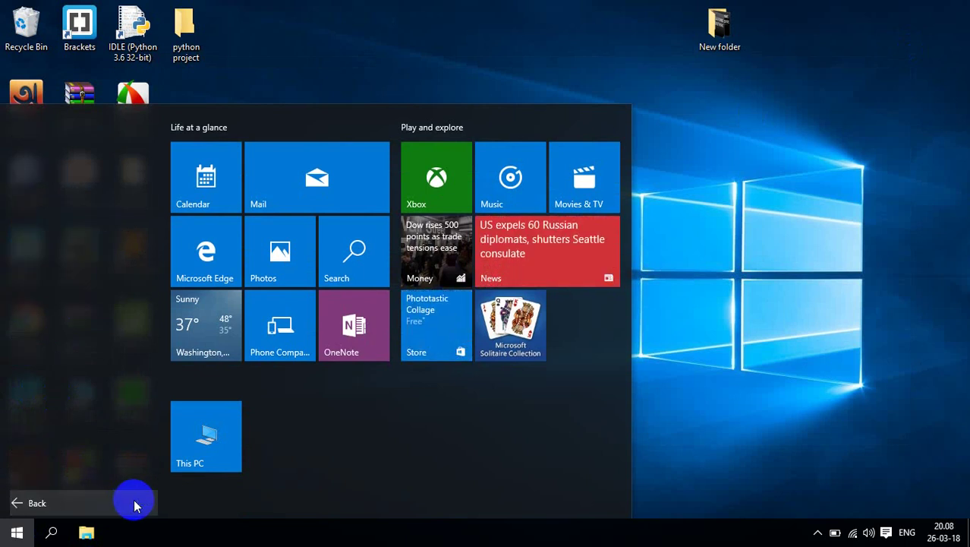
pyautogui.scroll(-4, 95, 455)
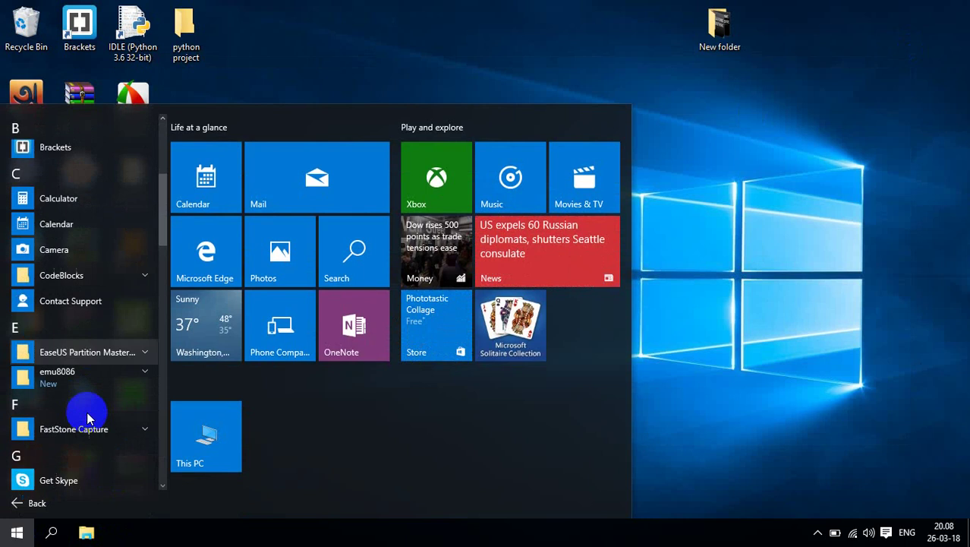
pyautogui.scroll(-10, 88, 414)
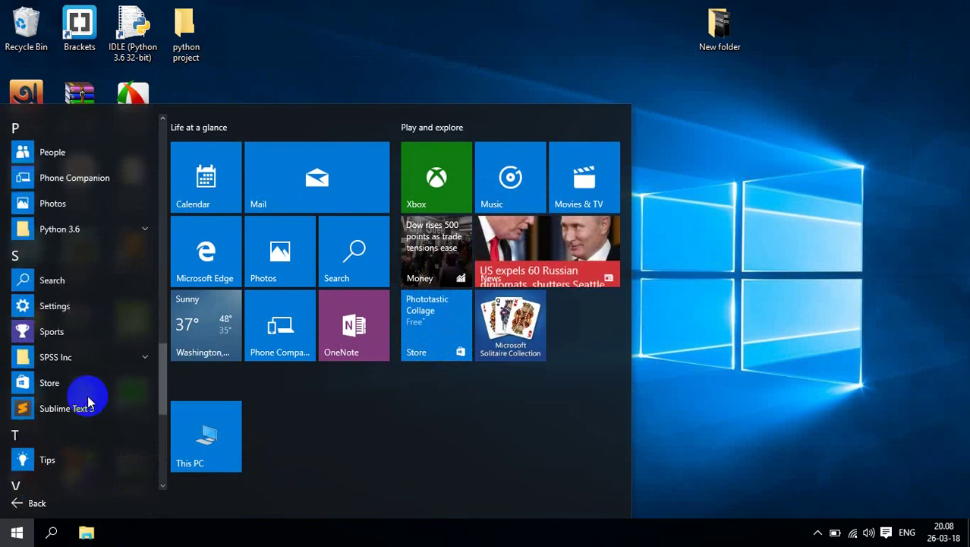
pyautogui.scroll(-5, 87, 387)
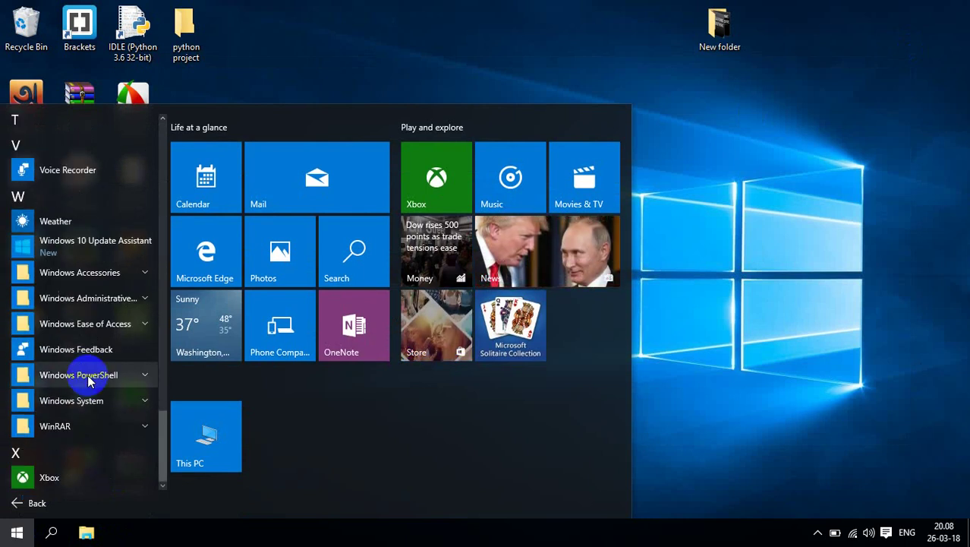
pyautogui.scroll(5, 83, 380)
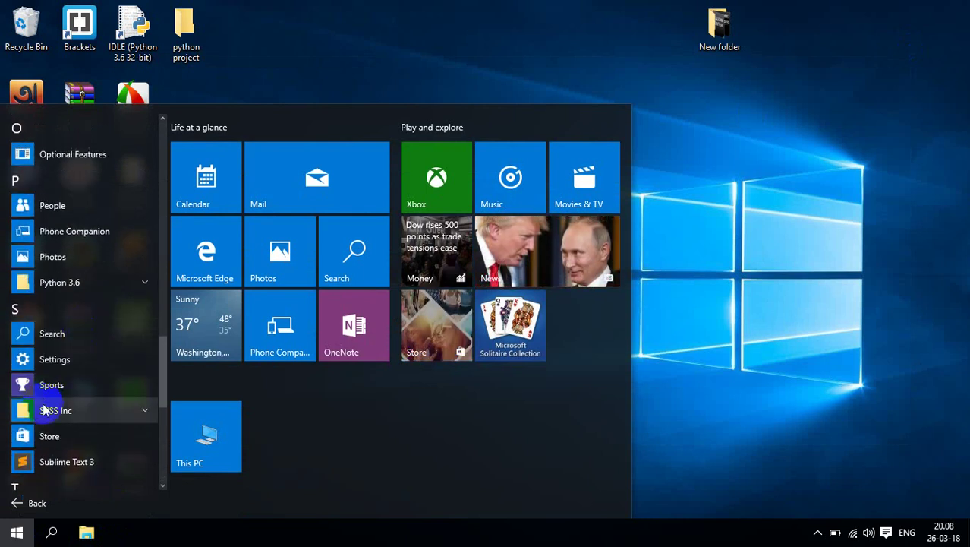
pyautogui.click(43, 410)
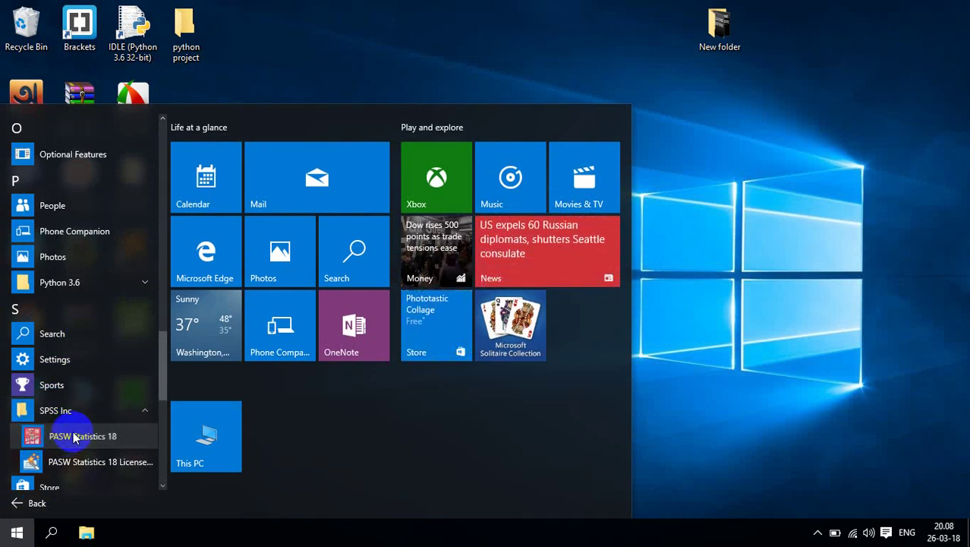
pyautogui.click(74, 438)
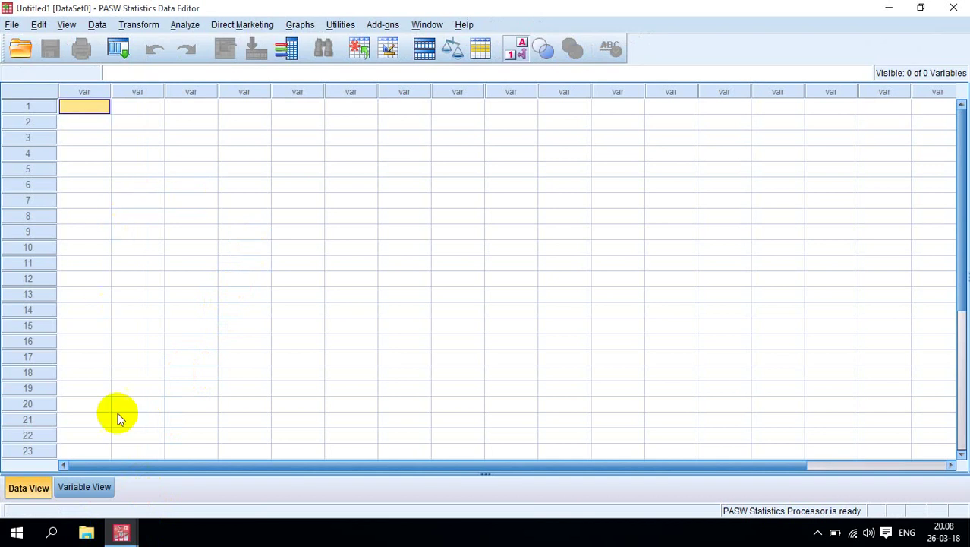
# Let PASW Statistics 18 finish loading its empty Untitled1 Data Editor and Output1 Viewer
pyautogui.moveTo(121, 531)
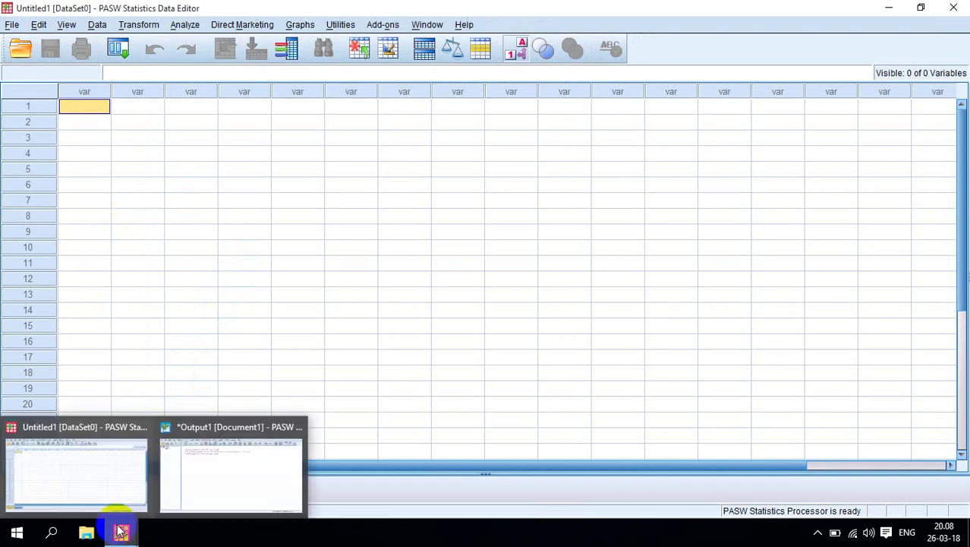